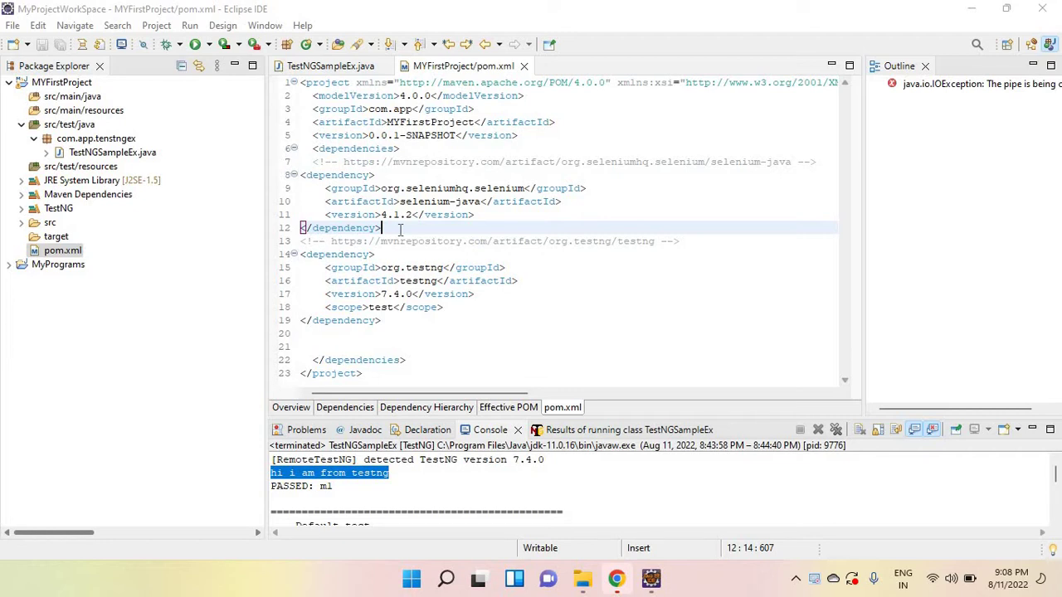
Step: Bring the Chrome window showing the TestNG page to the front
left_click(617, 579)
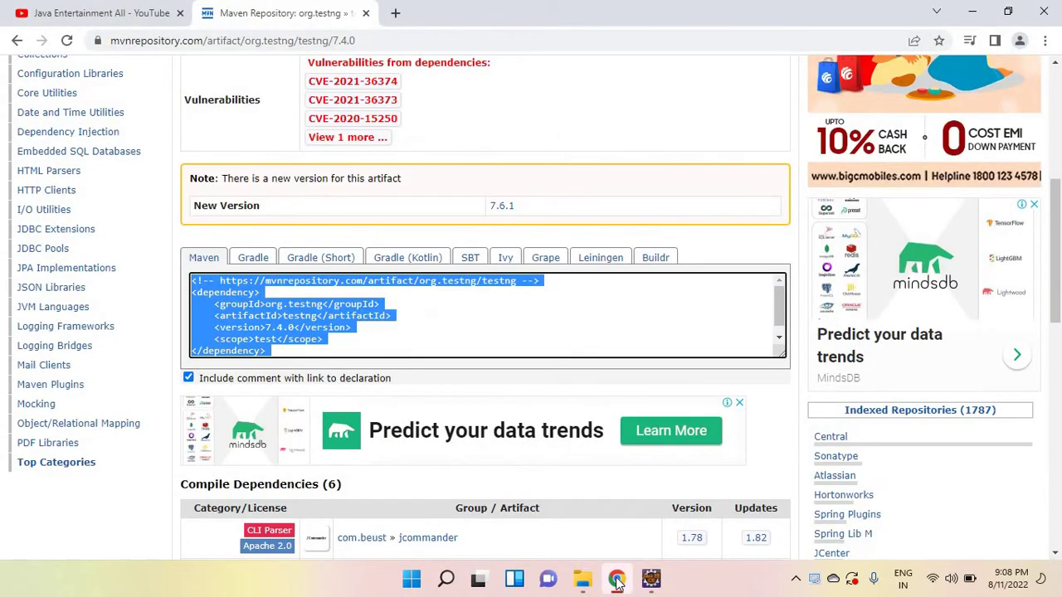
left_click(584, 581)
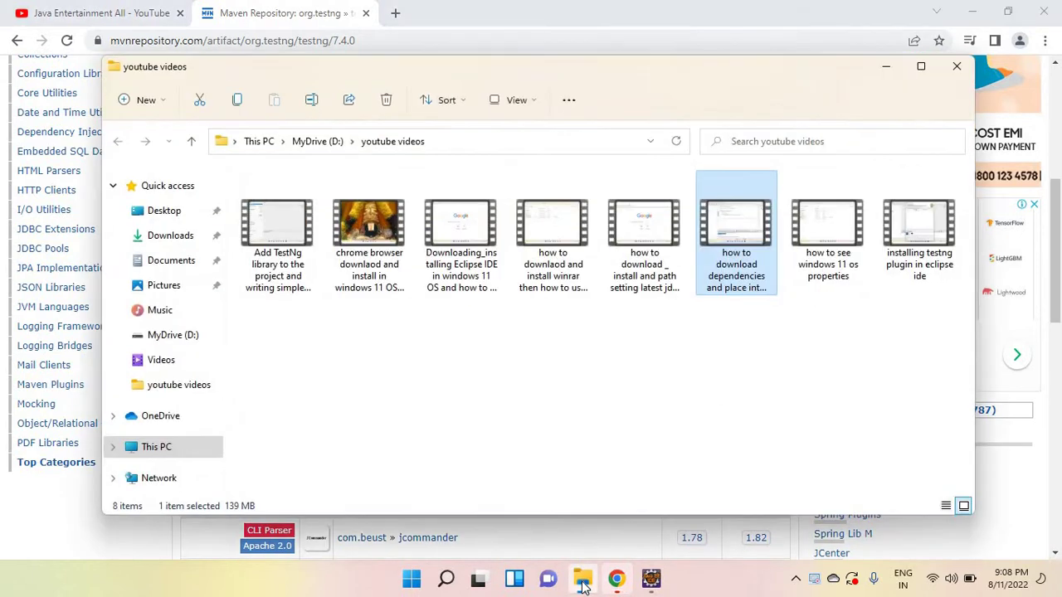
left_click(584, 583)
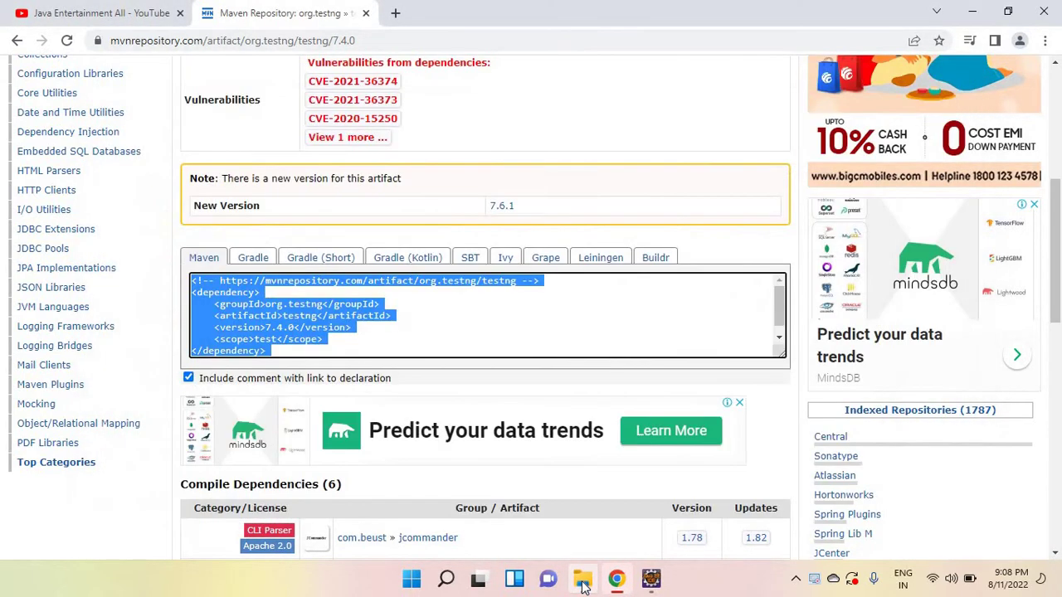
Step: Check the Chrome version on the About Chrome page and select 104.0.5112.81
left_click(1046, 41)
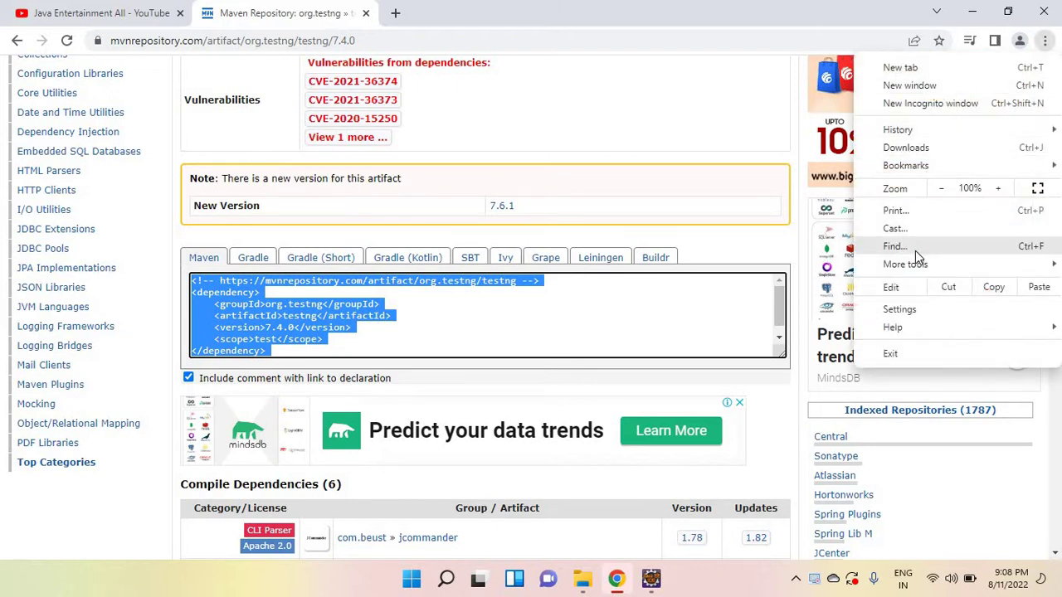
left_click(904, 315)
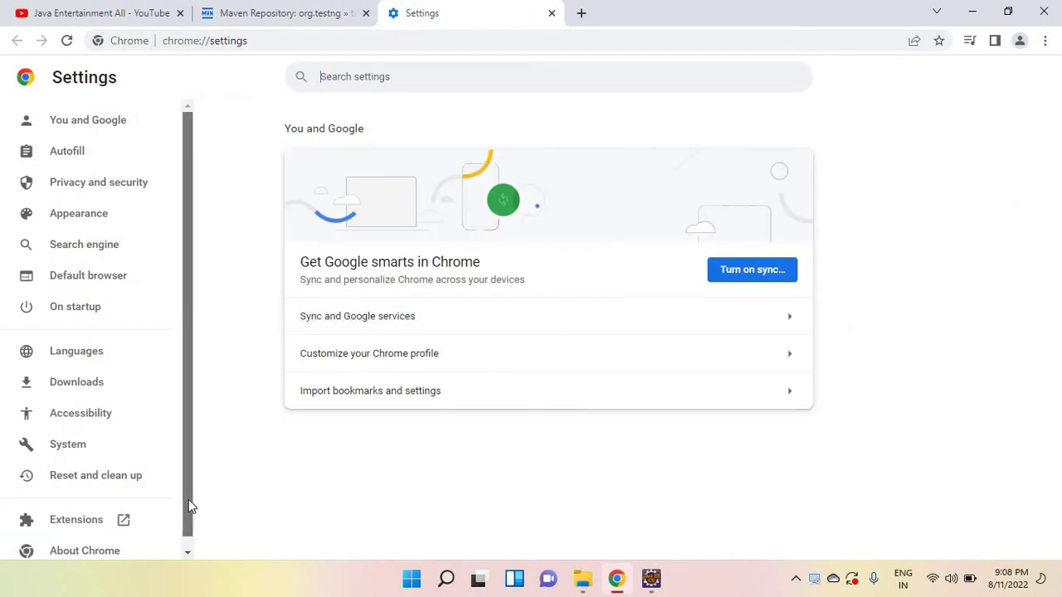
left_click_drag(189, 500, 192, 580)
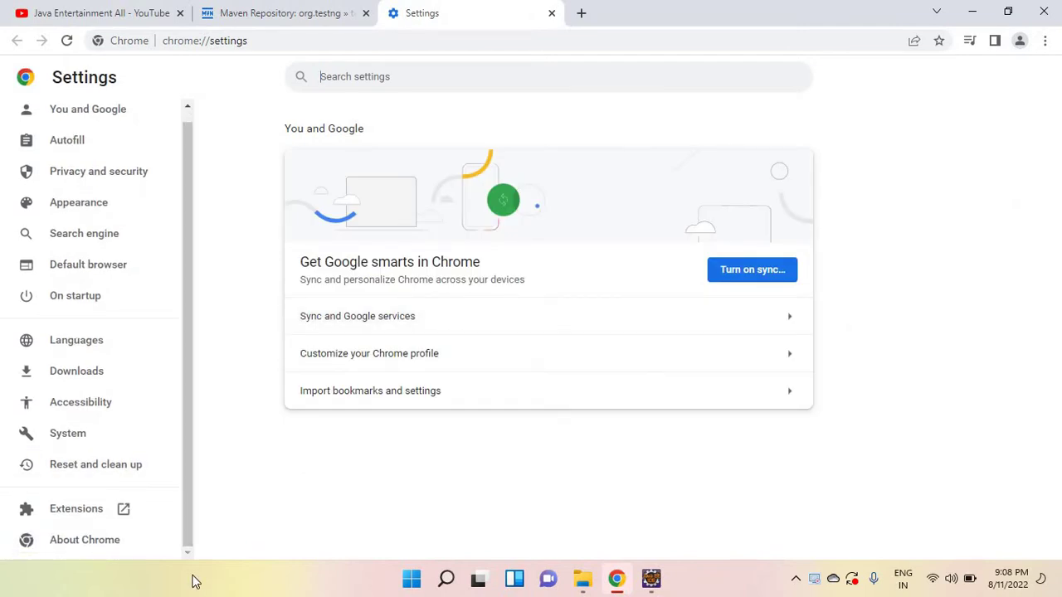
left_click(106, 548)
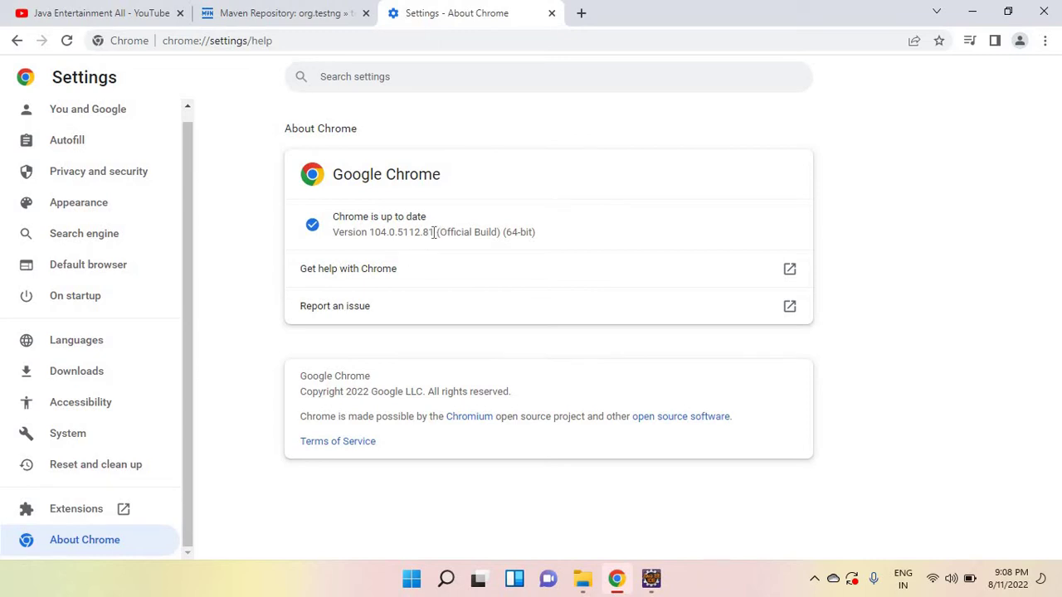
left_click_drag(434, 232, 372, 239)
key("ctrl+c")
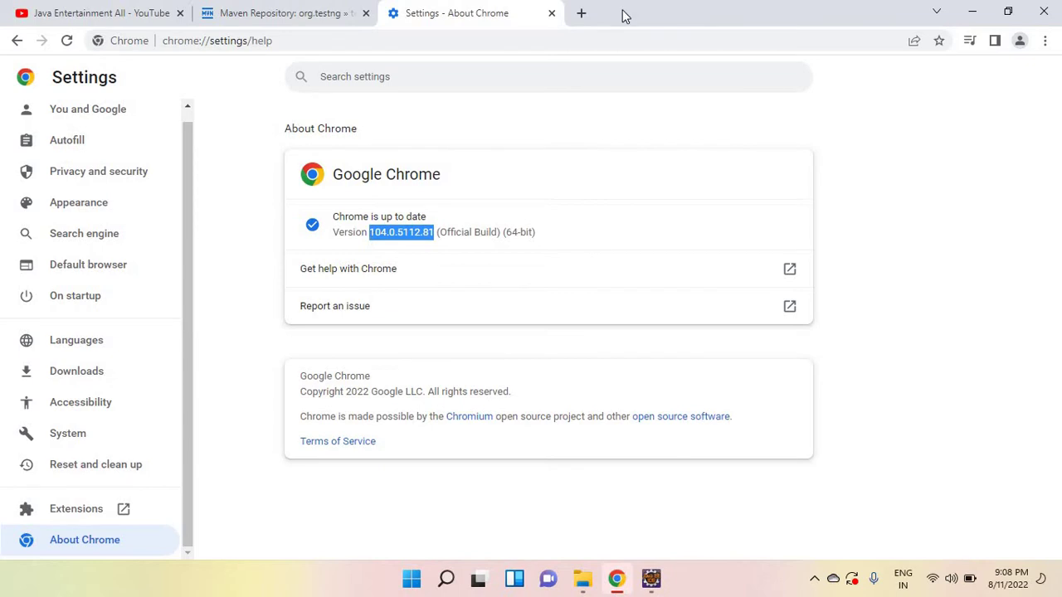
Step: Search 'selenium chromedriver download' in a new tab and reach the chromedriver.chromium.org Downloads page
left_click(581, 14)
type("s")
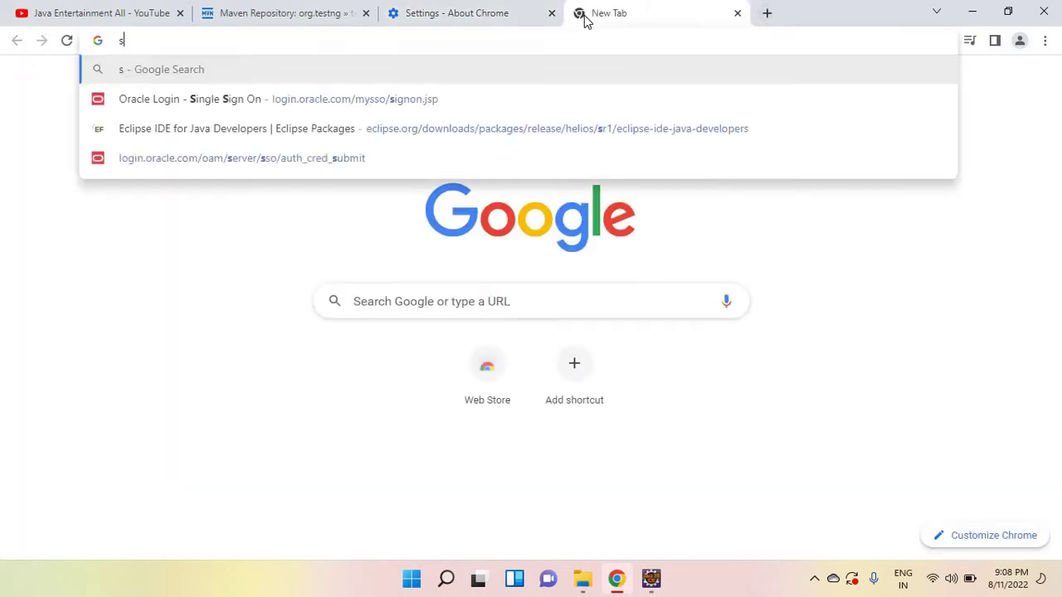
type("elenium c")
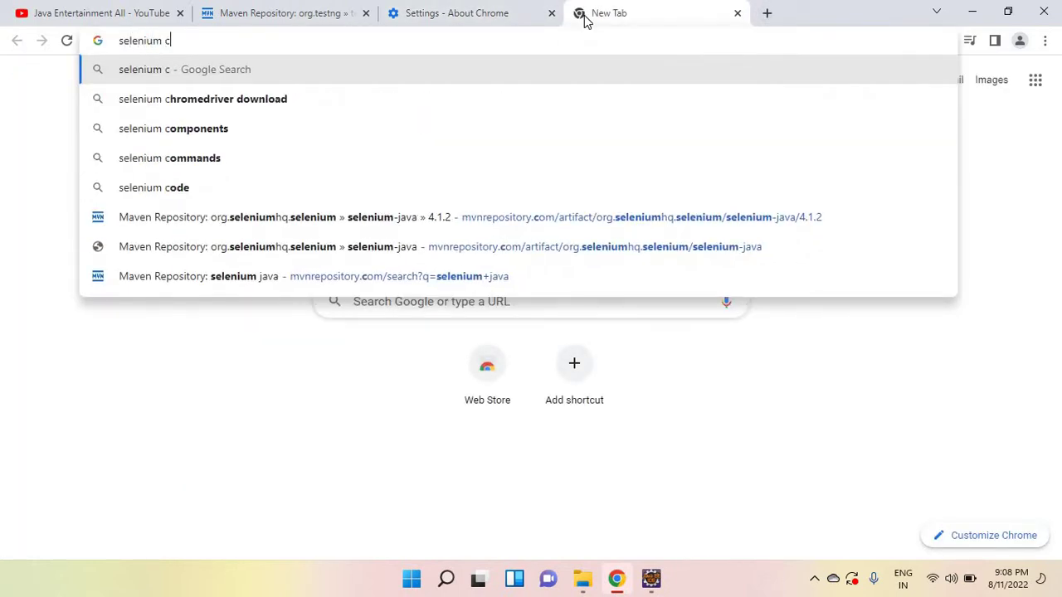
type("hrome droi")
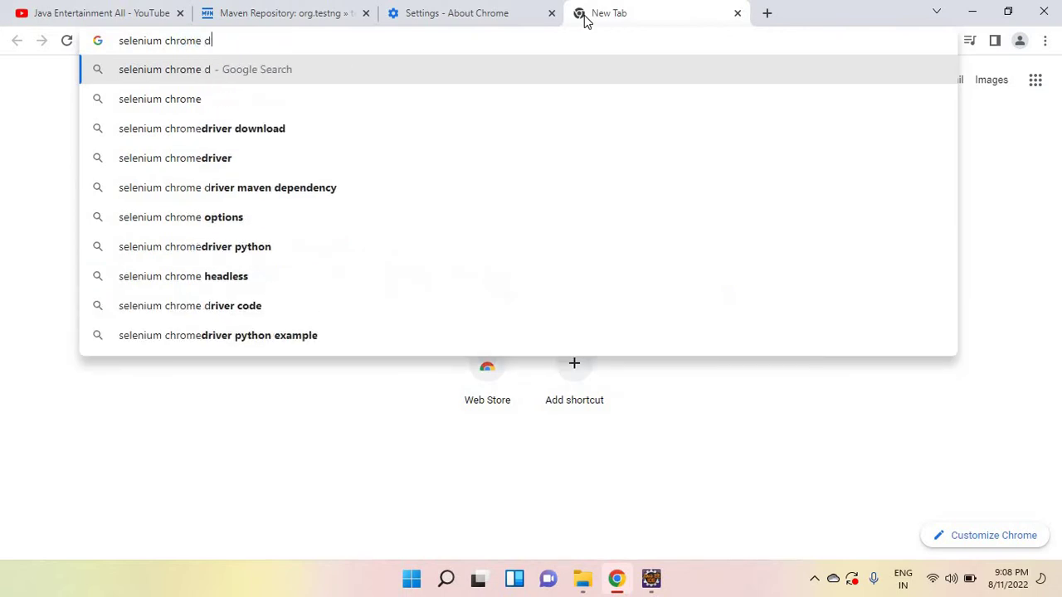
key("BackSpace")
key("BackSpace")
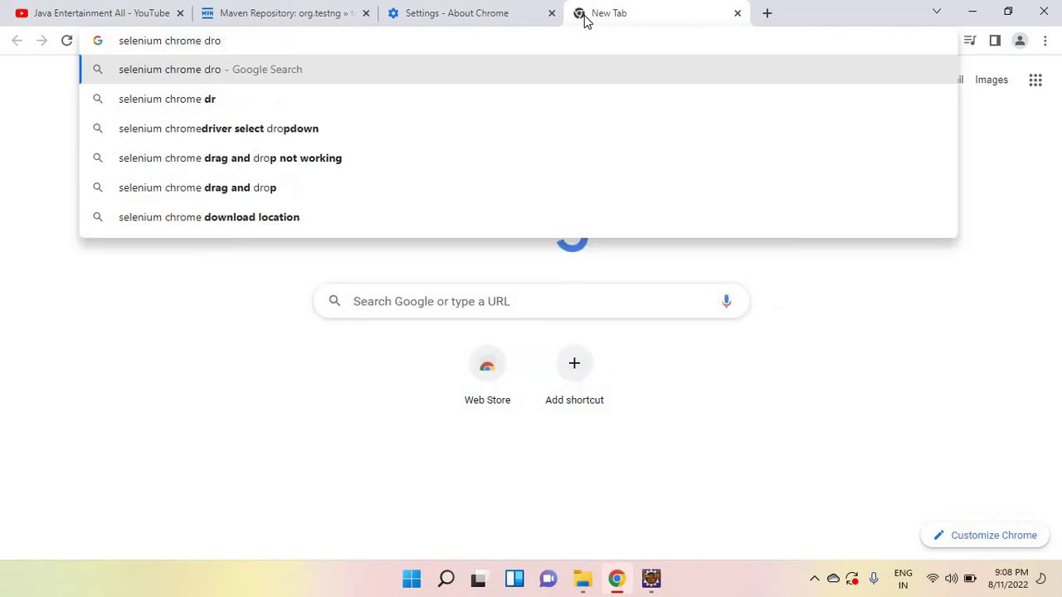
type("iver")
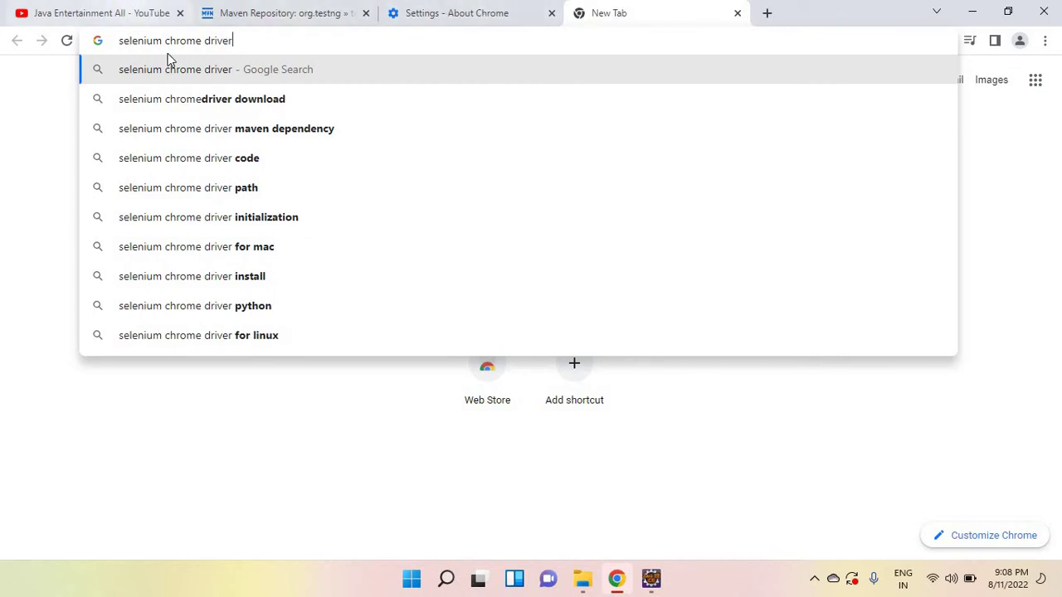
left_click(221, 106)
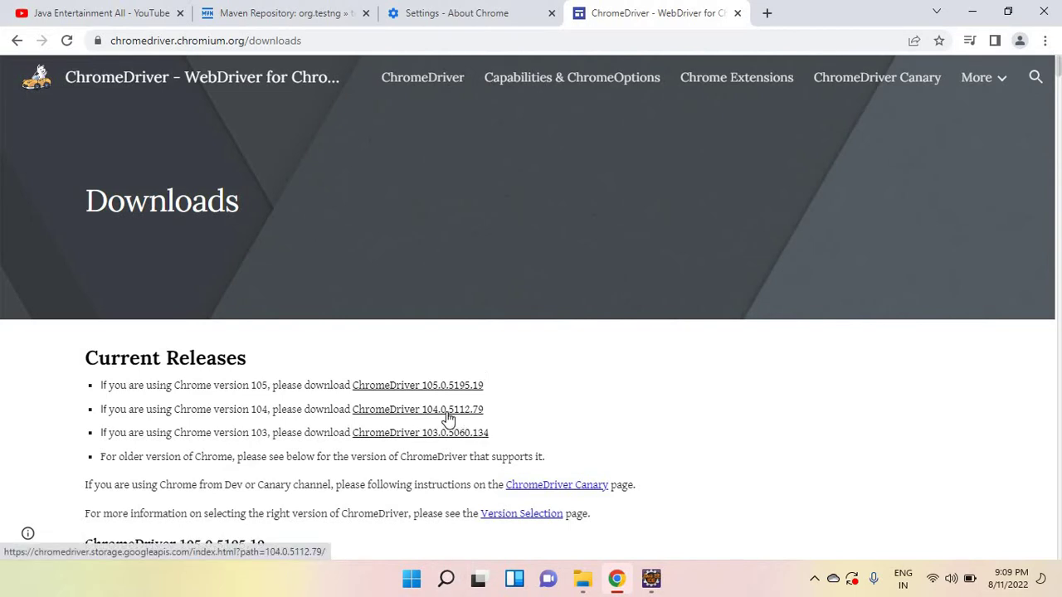
Step: Paste the Chrome version into a new tab to compare it with the listed ChromeDriver releases
left_click(767, 14)
key("ctrl+v")
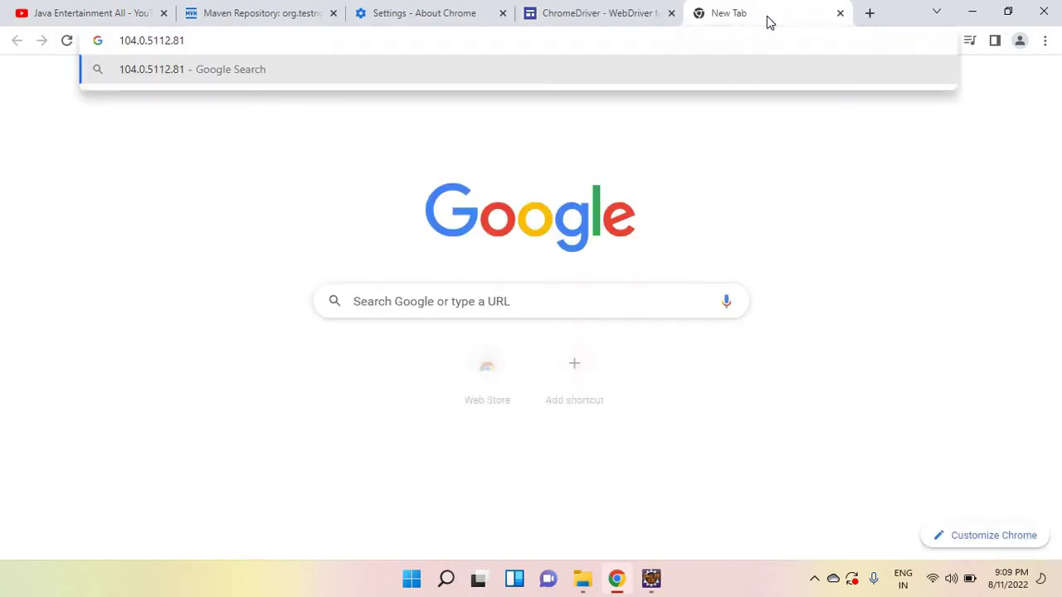
left_click(617, 13)
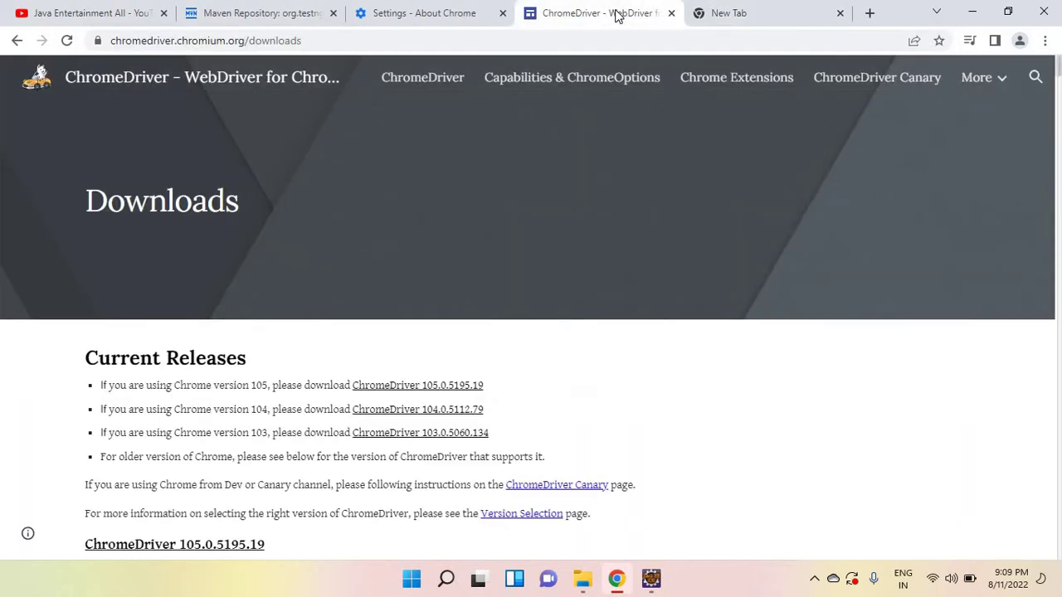
left_click(722, 11)
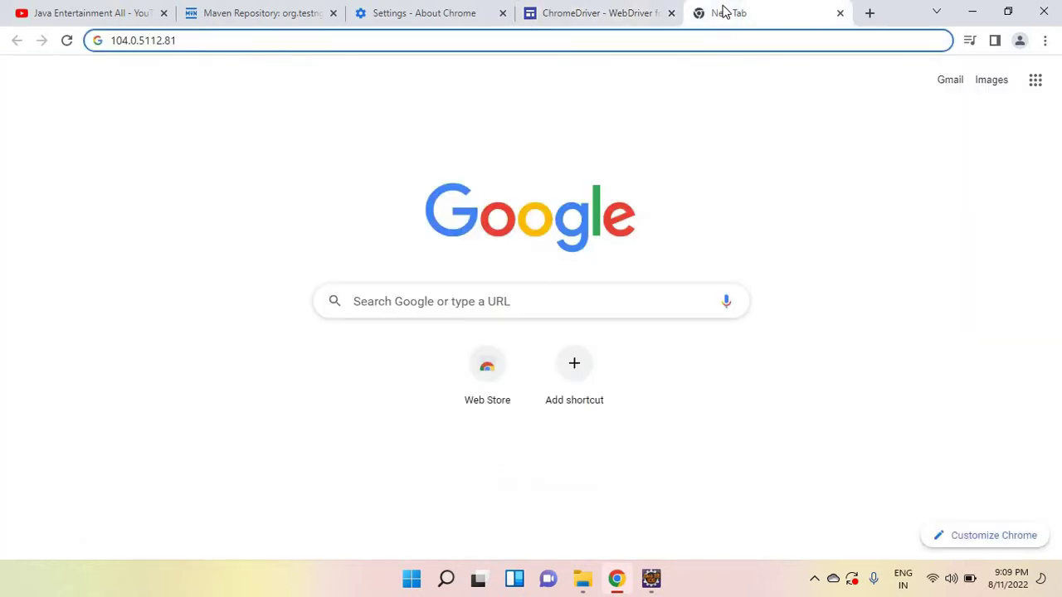
left_click(617, 8)
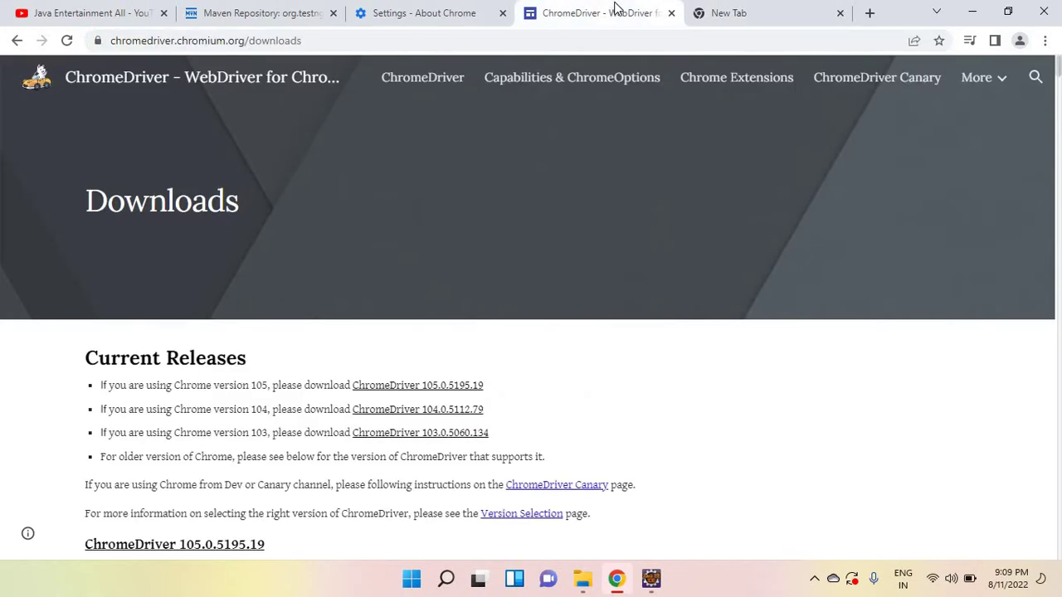
Step: Download chromedriver_win32.zip for ChromeDriver 104.0.5112.79 and show it in its folder
left_click(467, 411)
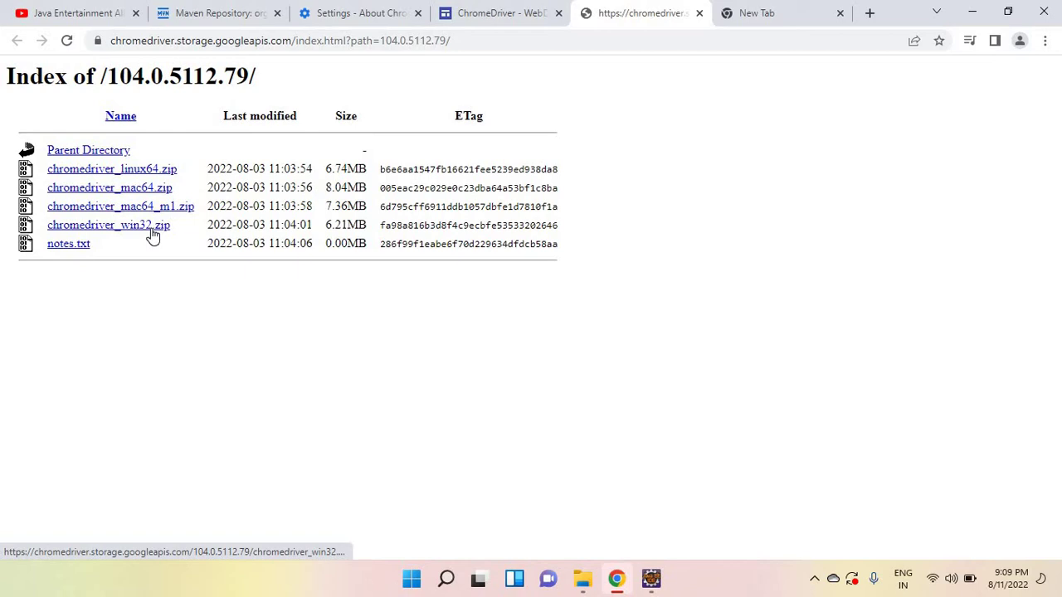
left_click(152, 232)
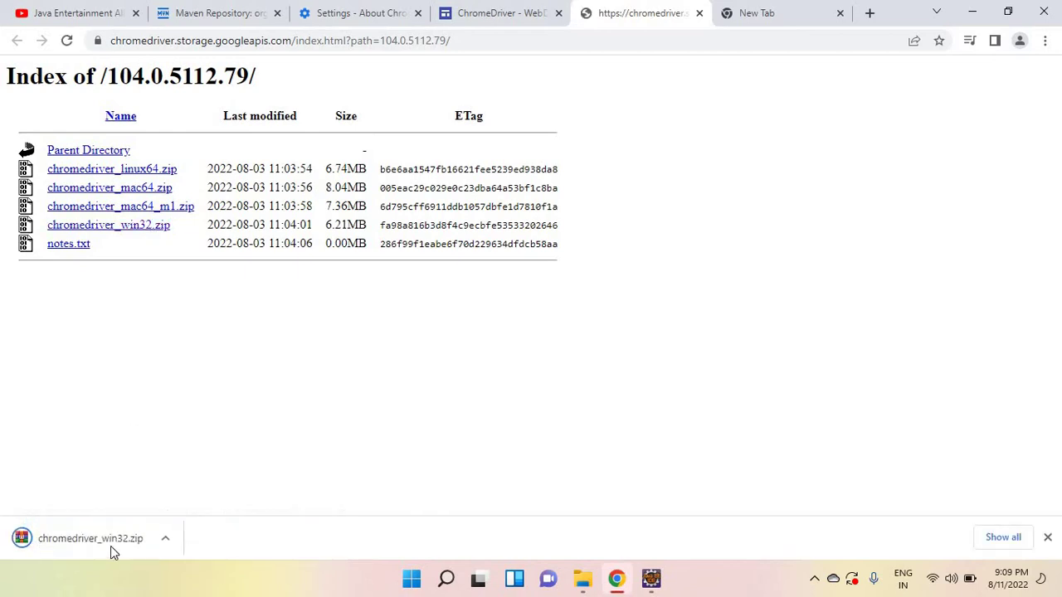
left_click(167, 542)
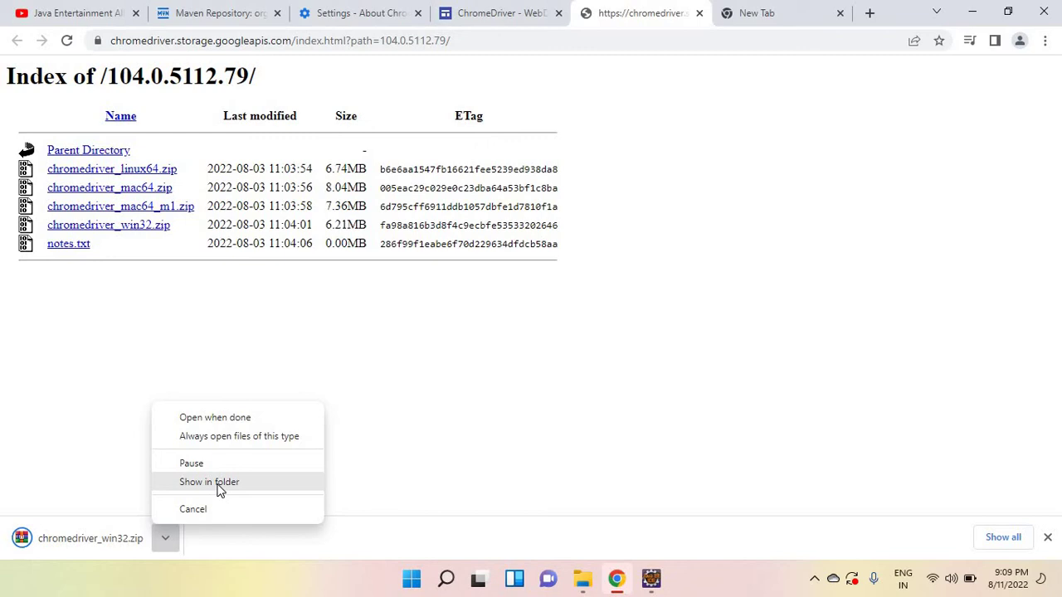
left_click(220, 490)
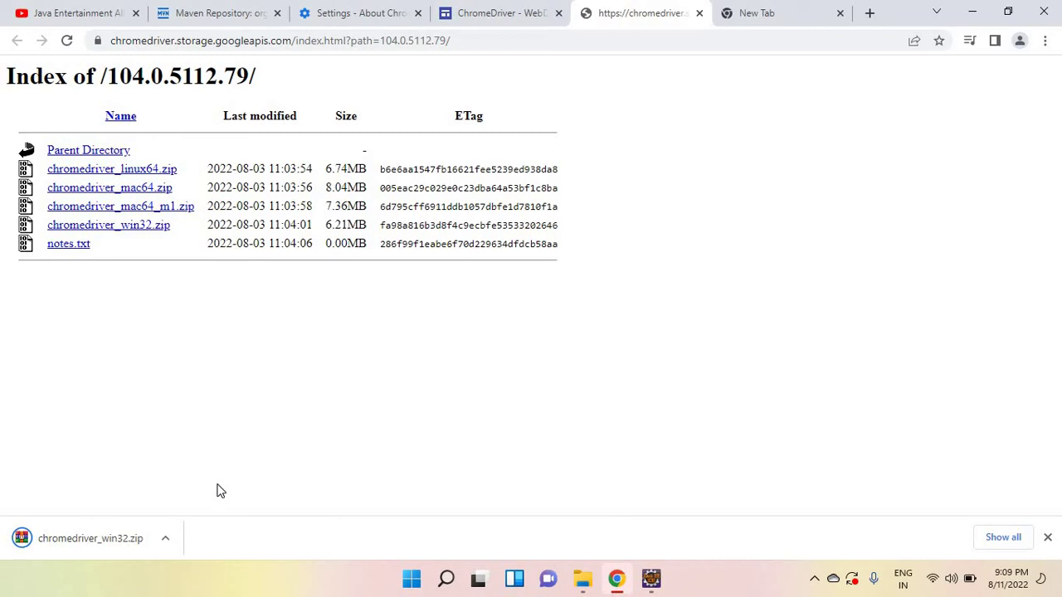
Step: Extract chromedriver_win32.zip in Downloads using WinRAR's Extract Here, producing the chromedriver application
left_click(581, 581)
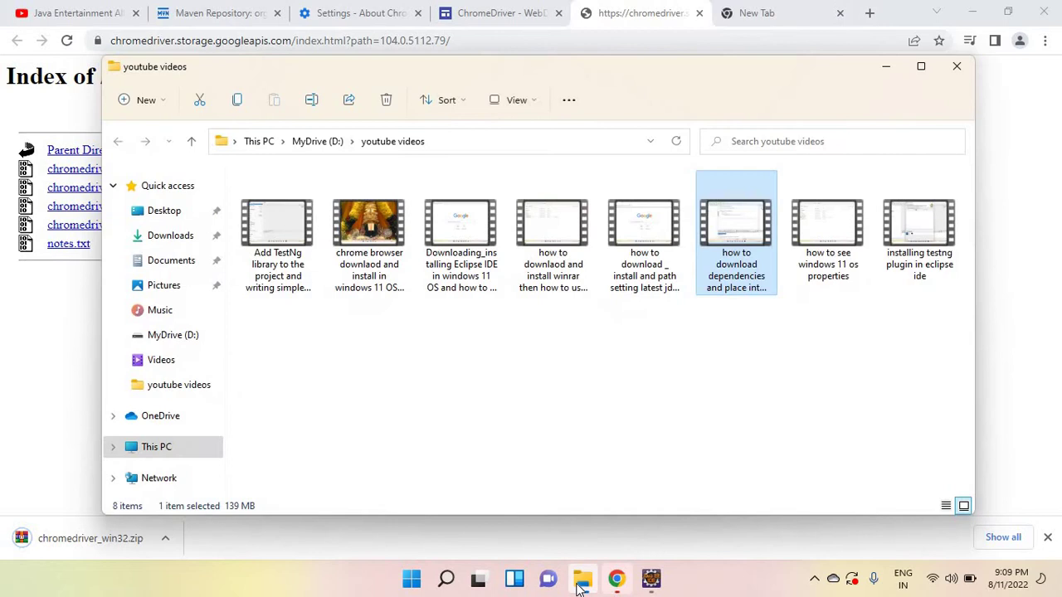
left_click(173, 239)
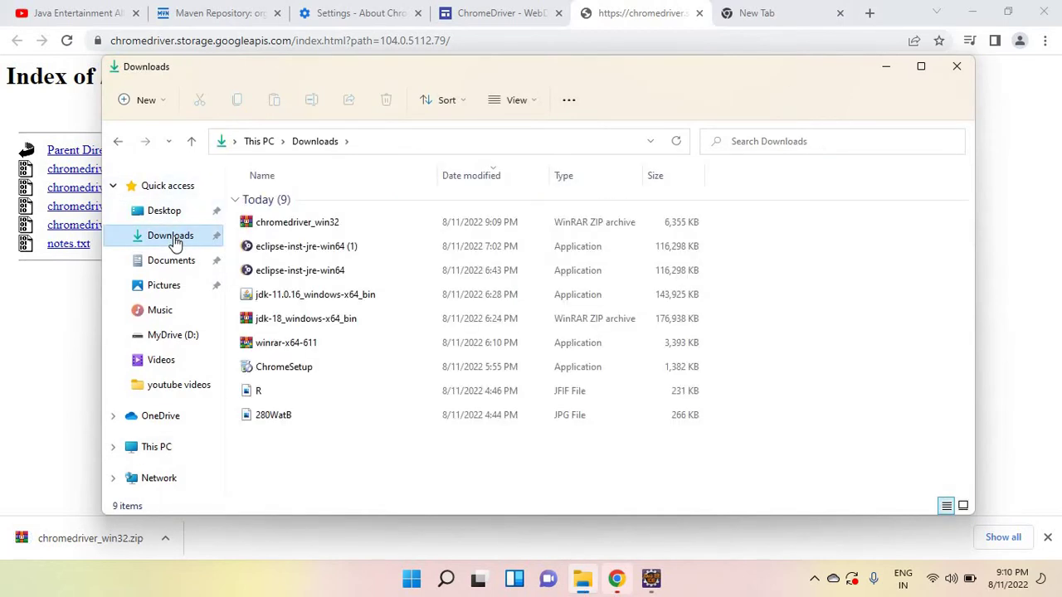
double_click(323, 224)
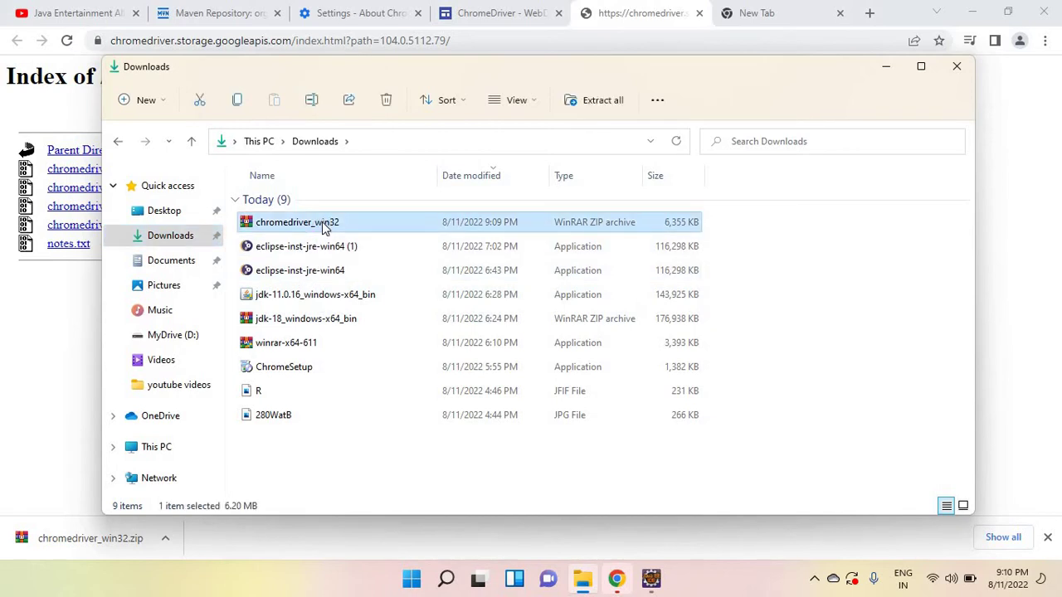
right_click(324, 229)
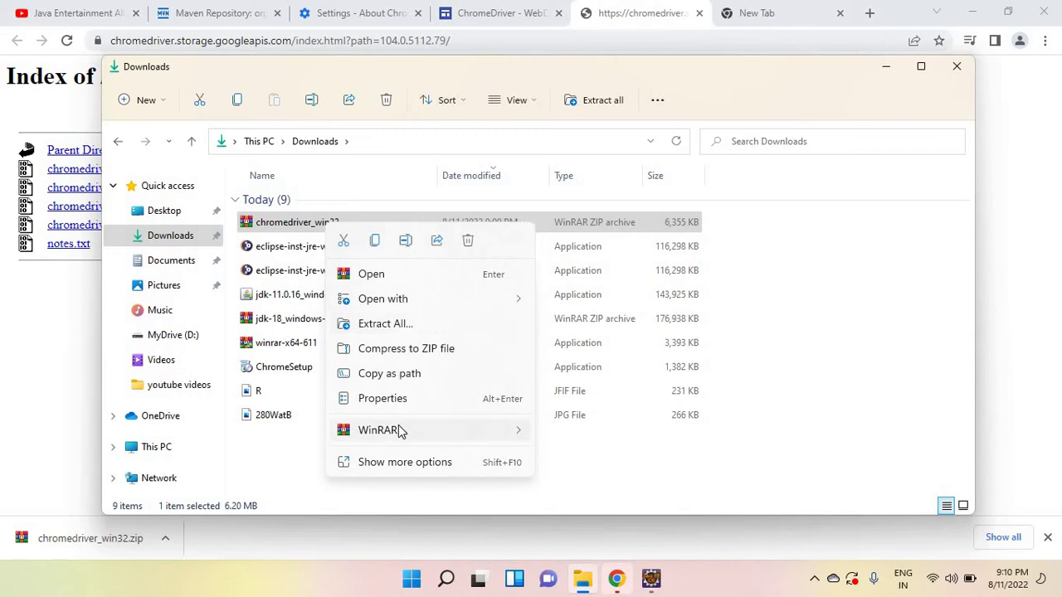
mouse_move(401, 432)
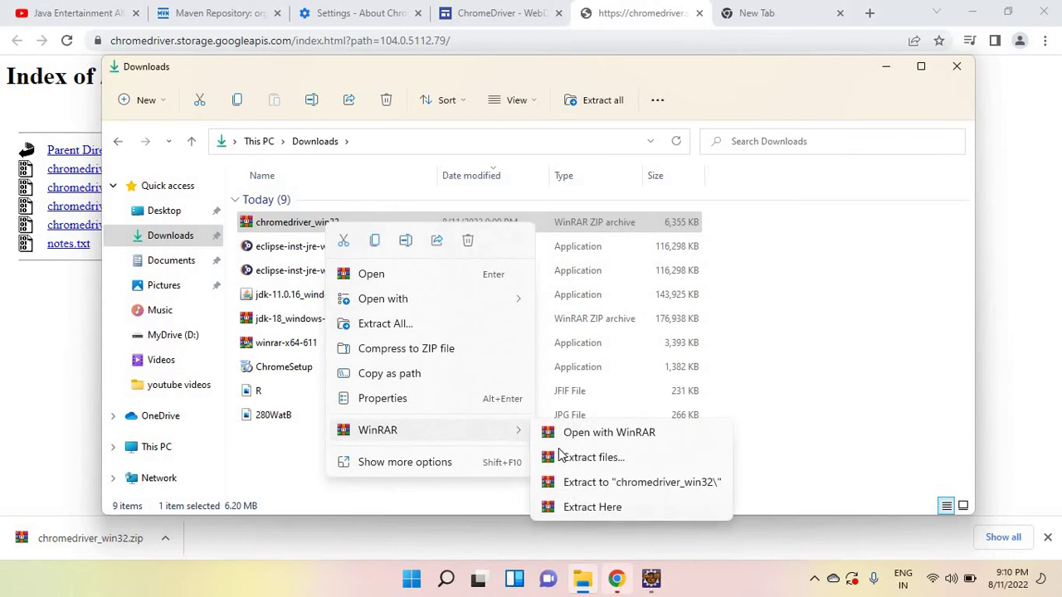
left_click(603, 507)
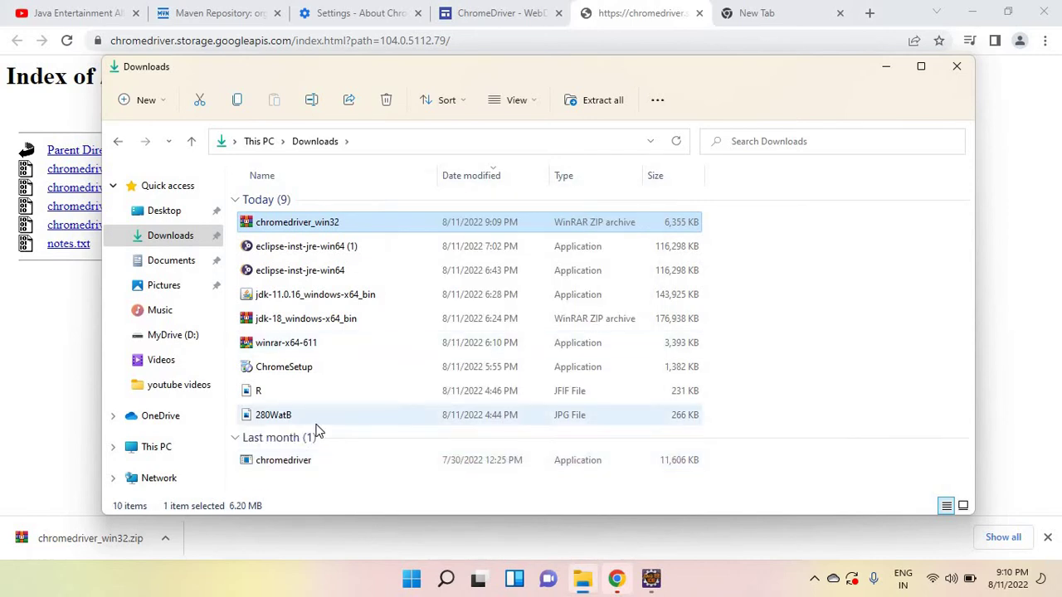
Step: Copy the extracted chromedriver application and switch to the Eclipse window
double_click(309, 469)
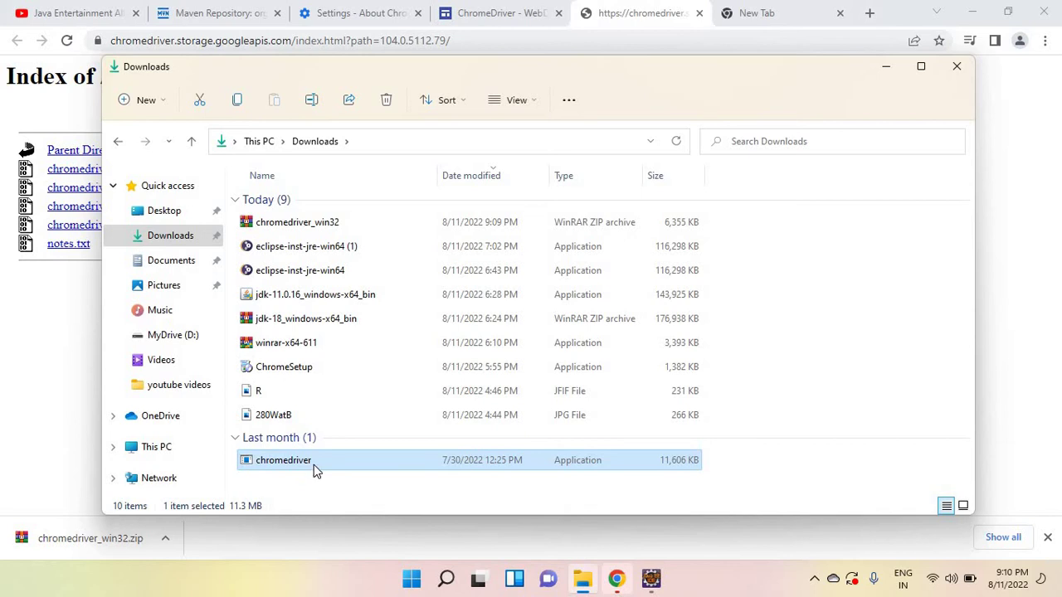
double_click(314, 464)
right_click(314, 465)
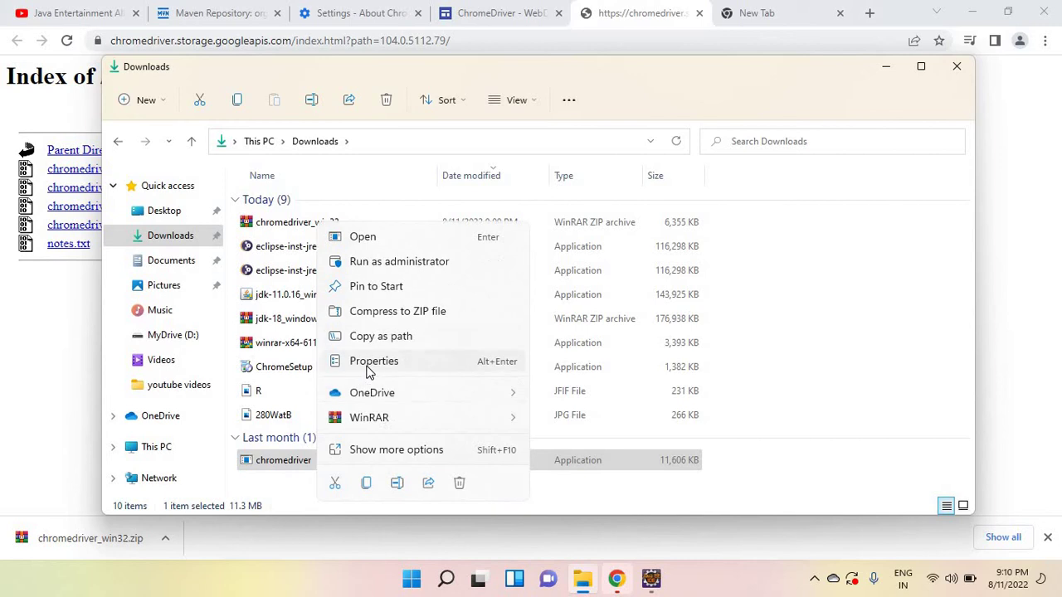
left_click(378, 454)
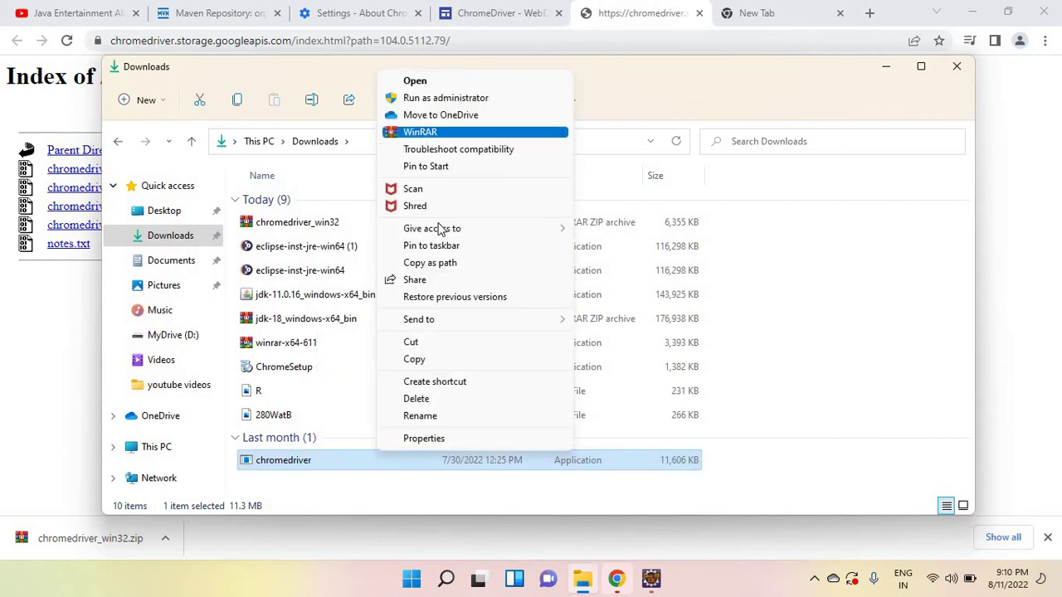
left_click(422, 366)
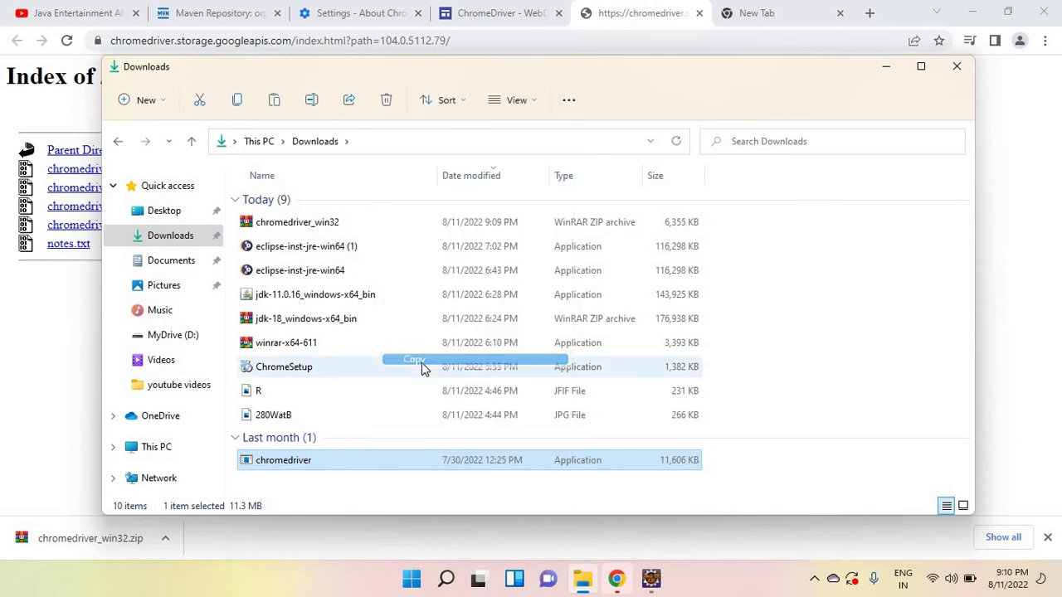
left_click(651, 581)
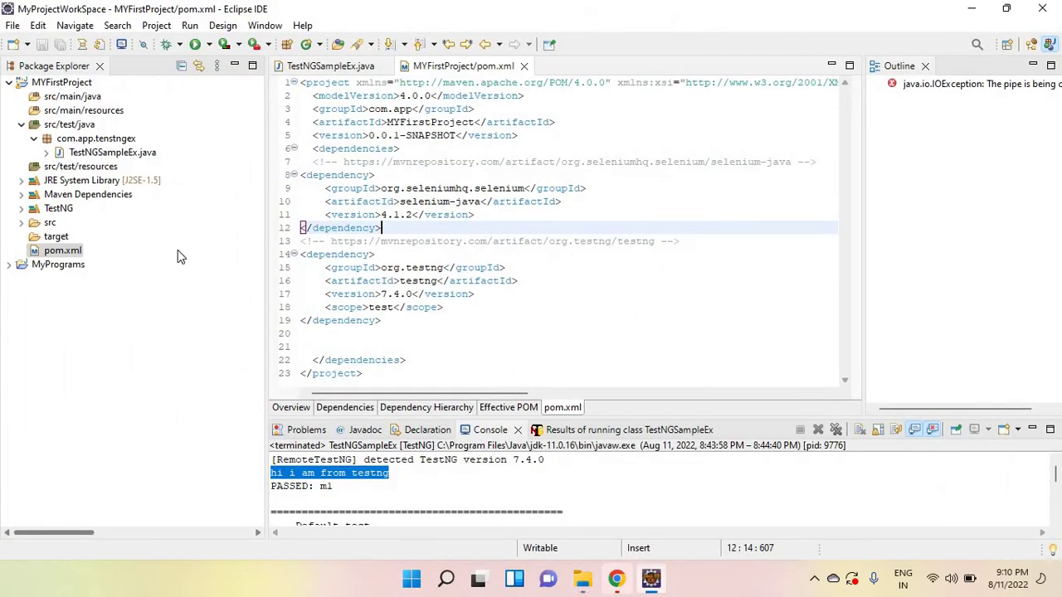
Step: Create a folder named Drivers in MYFirstProject and paste chromedriver.exe into it
left_click(83, 88)
right_click(83, 88)
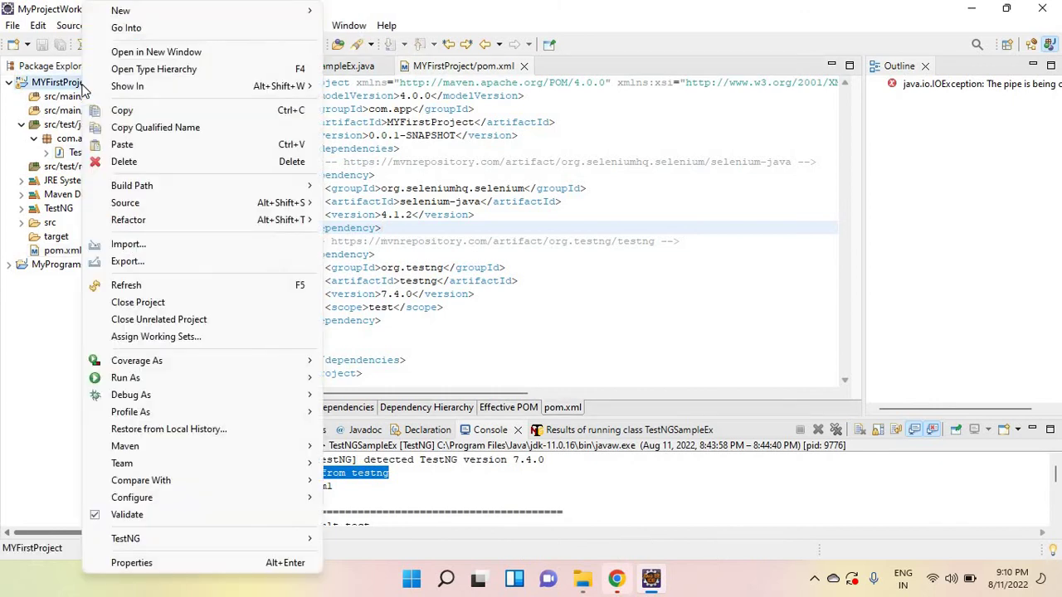
mouse_move(176, 10)
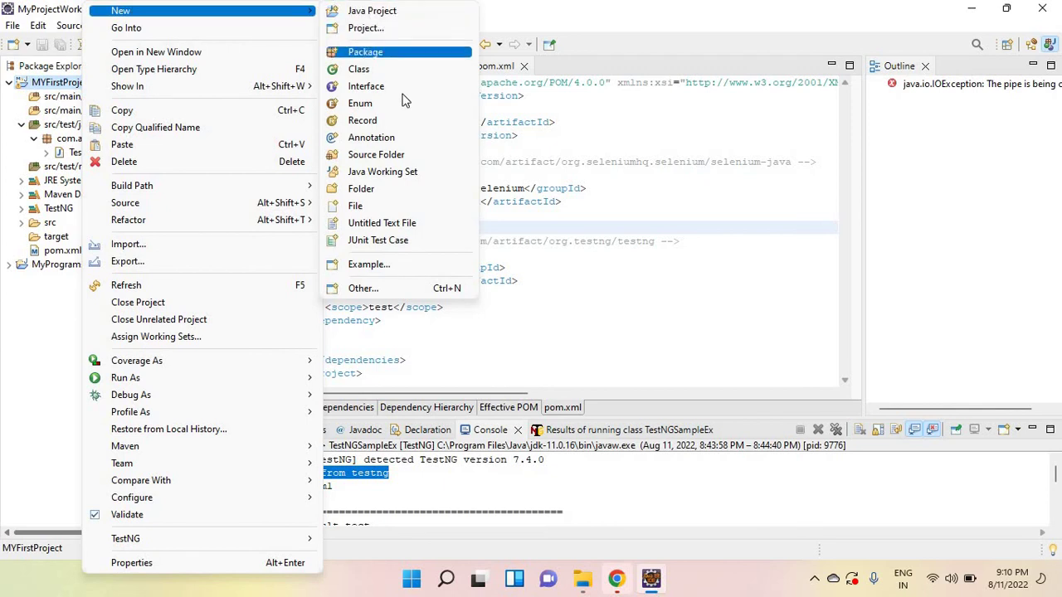
left_click(372, 190)
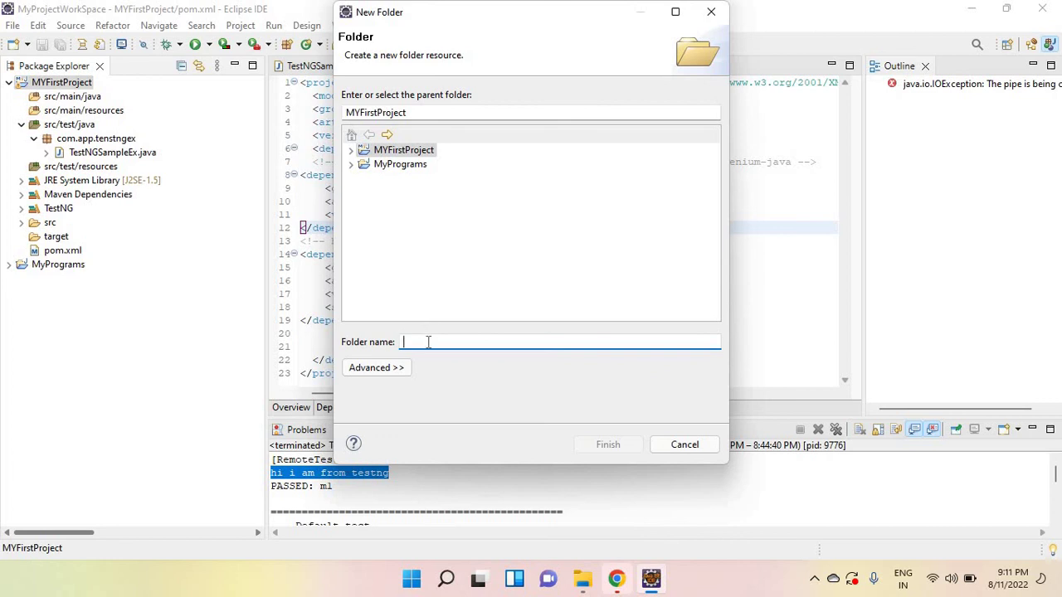
type("Drivers")
left_click(608, 444)
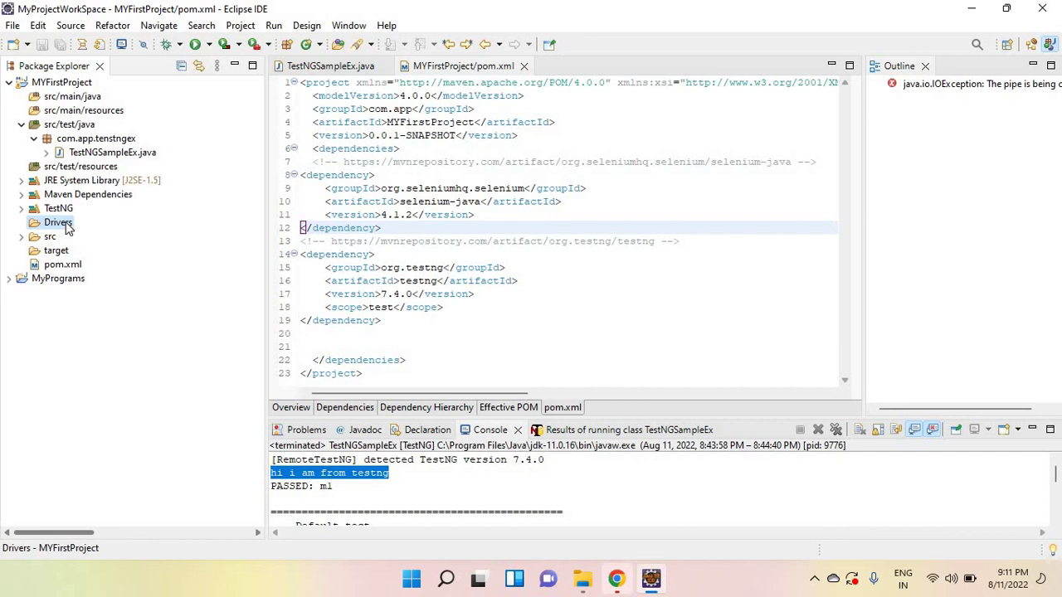
right_click(68, 228)
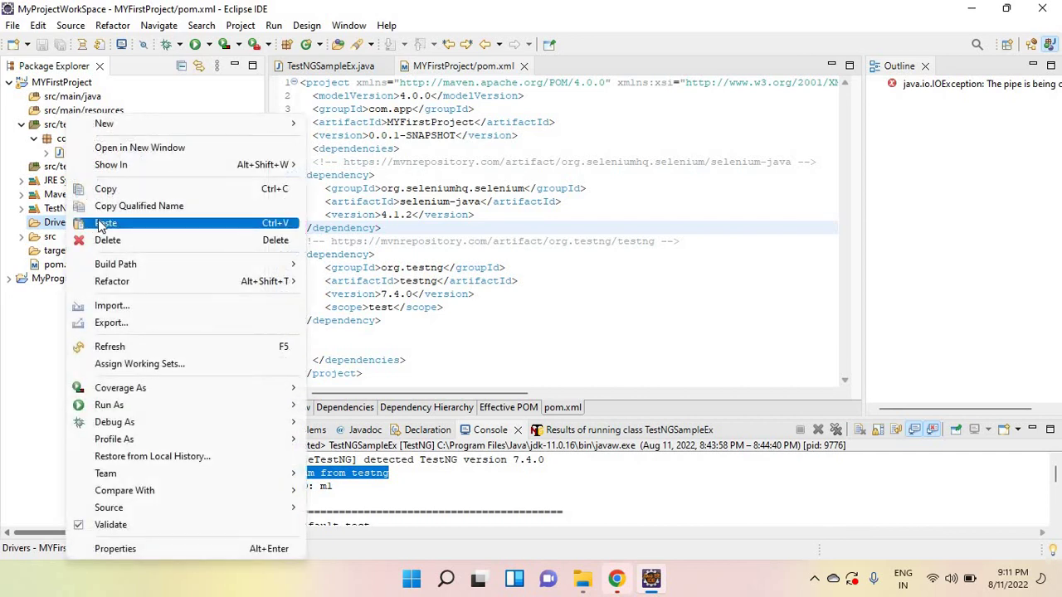
left_click(98, 222)
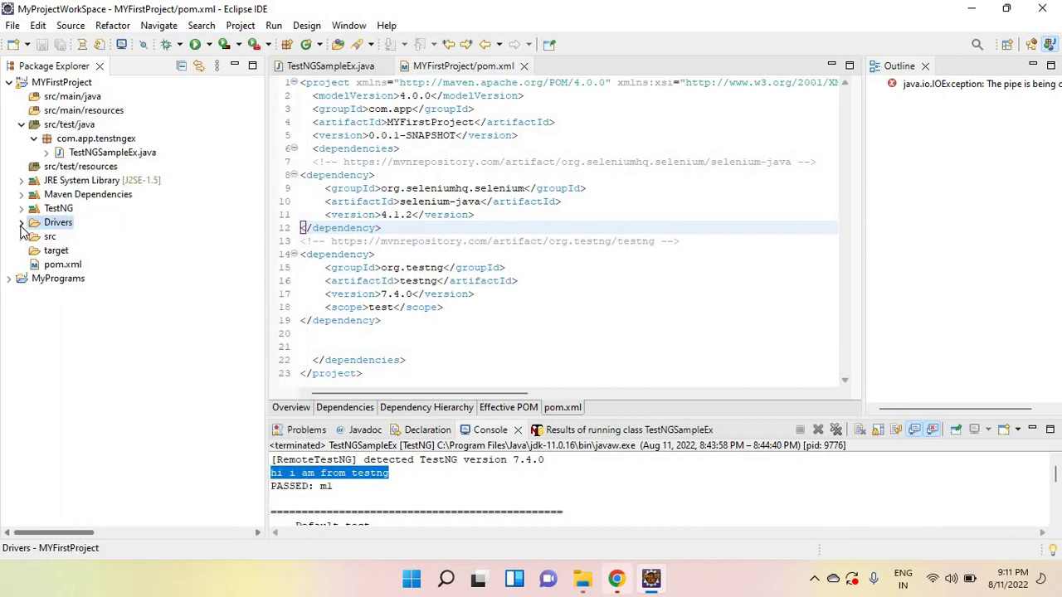